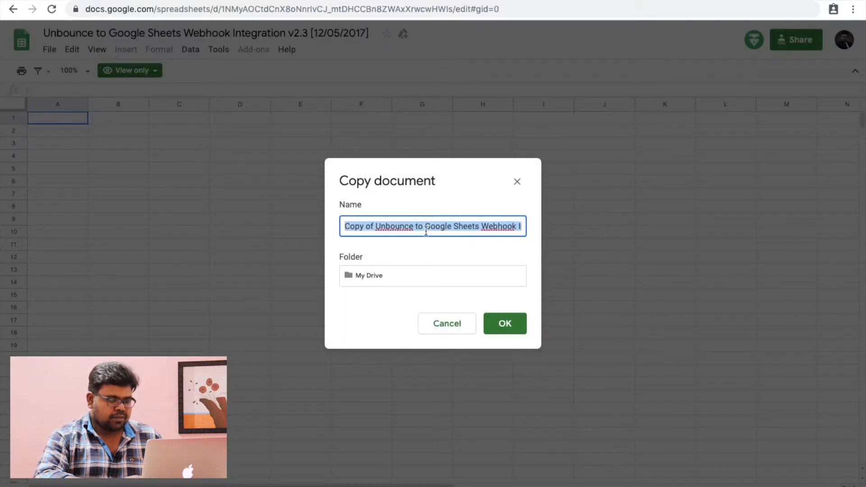
# Step: Create the copy named 'Leads from Landing Page' and switch to it
pyautogui.write('Leads from')
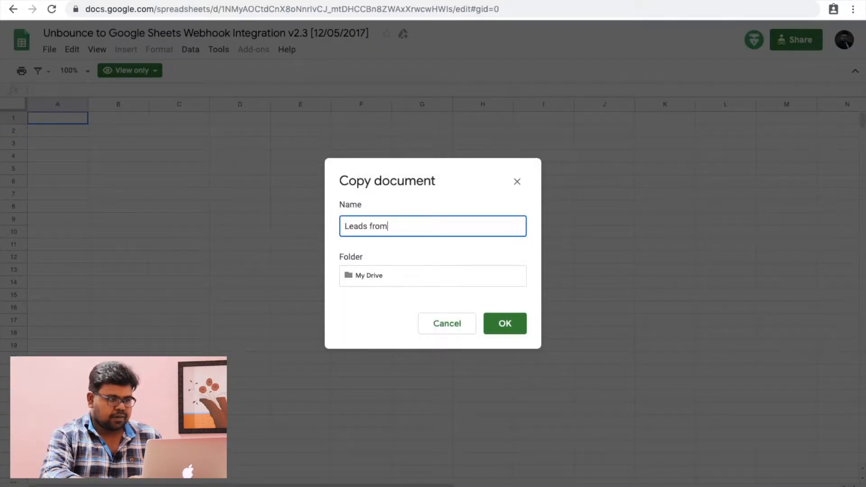
pyautogui.write(' Landing Page')
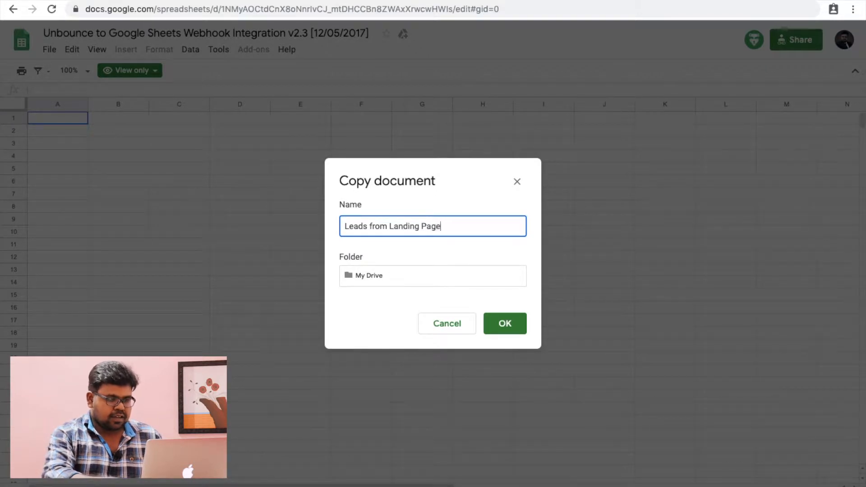
pyautogui.click(507, 324)
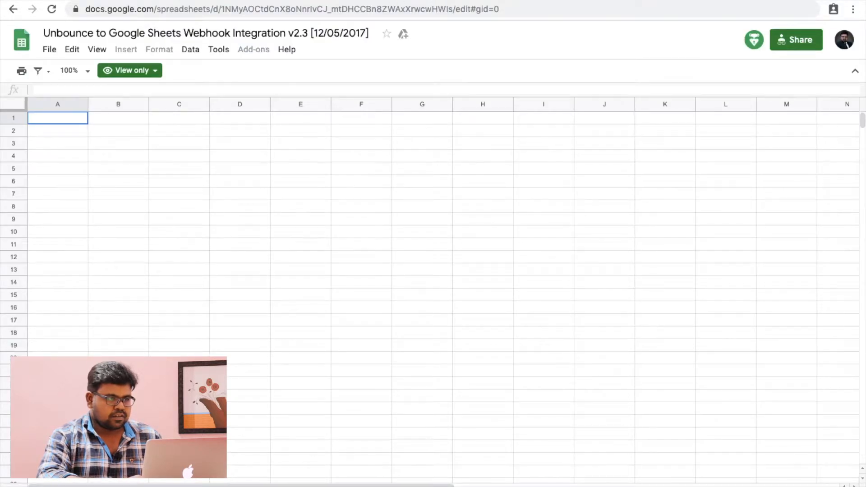
pyautogui.click(648, 0)
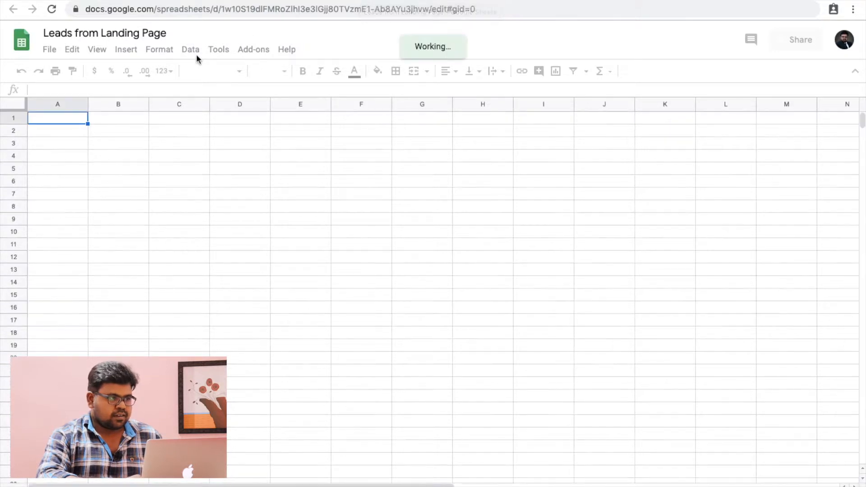
# Step: Copy the spreadsheet ID from the address bar and open the attached script editor
pyautogui.click(295, 10)
pyautogui.click(286, 10)
pyautogui.doubleClick(285, 10)
pyautogui.click(285, 10)
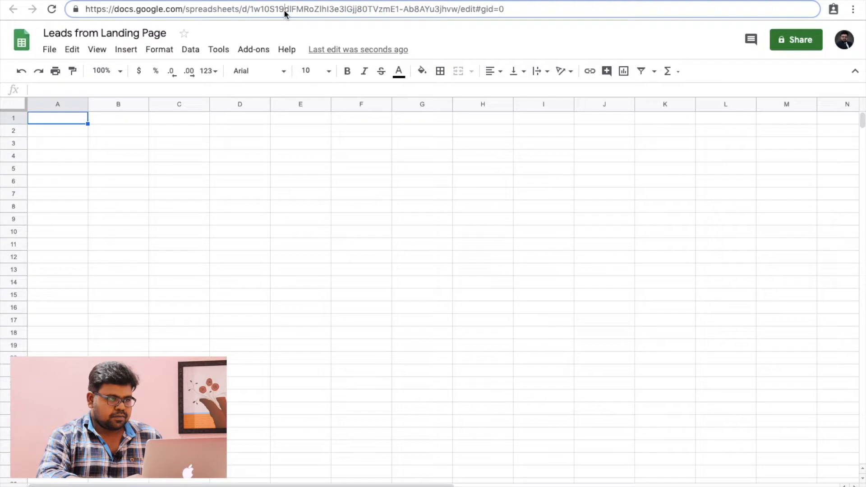
pyautogui.moveTo(252, 10); pyautogui.dragTo(459, 8)
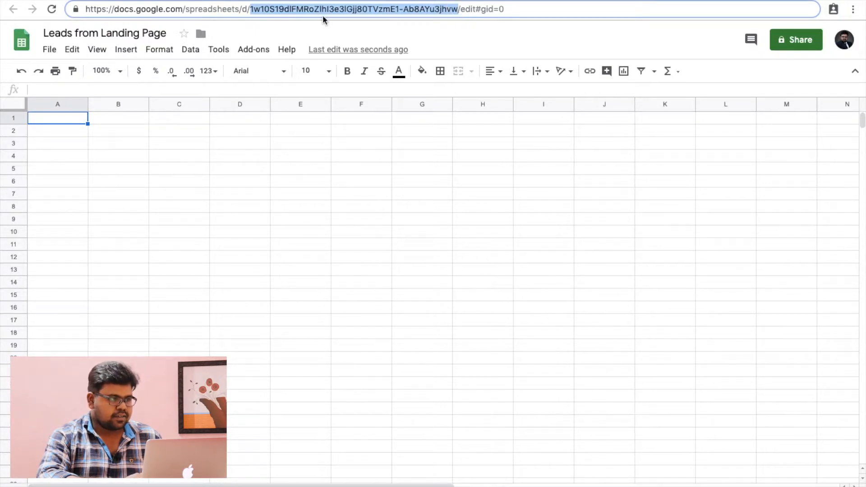
pyautogui.click(218, 50)
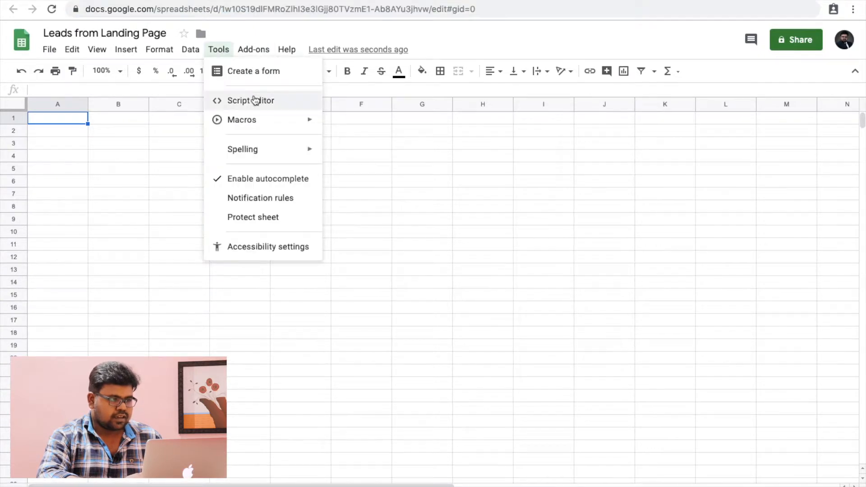
pyautogui.click(251, 97)
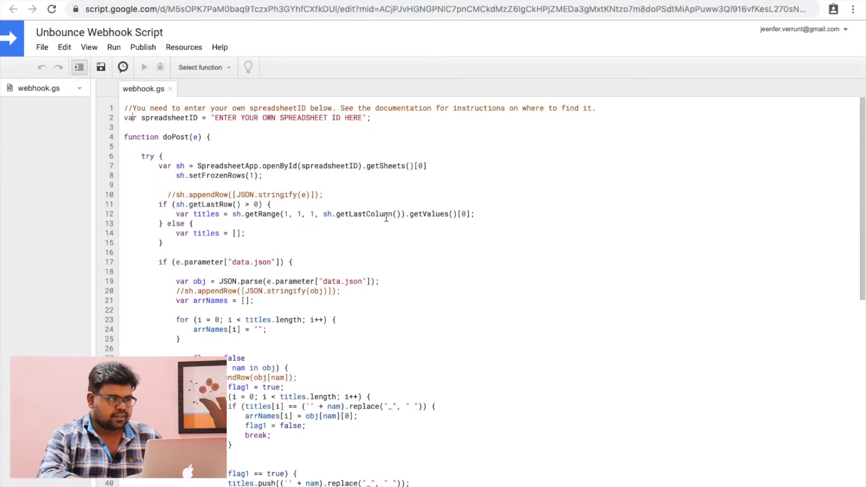
# Step: Paste the new sheet's ID over the line 2 placeholder and run doNothing
pyautogui.moveTo(216, 118); pyautogui.dragTo(362, 118)
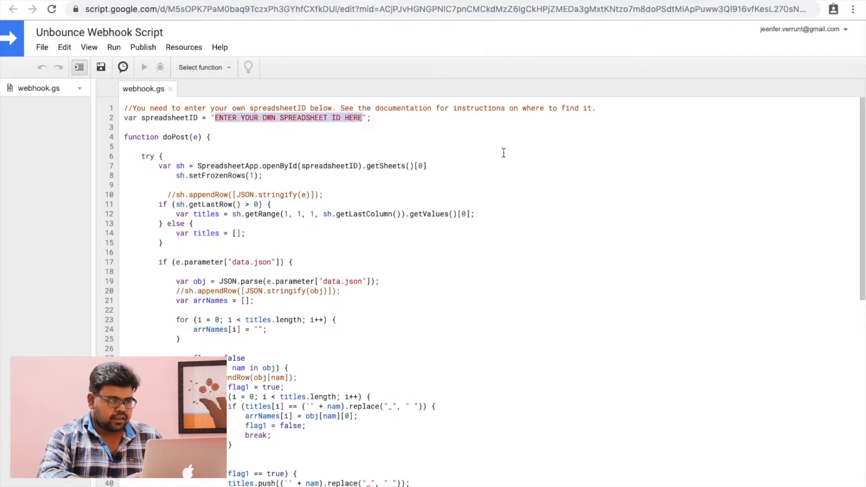
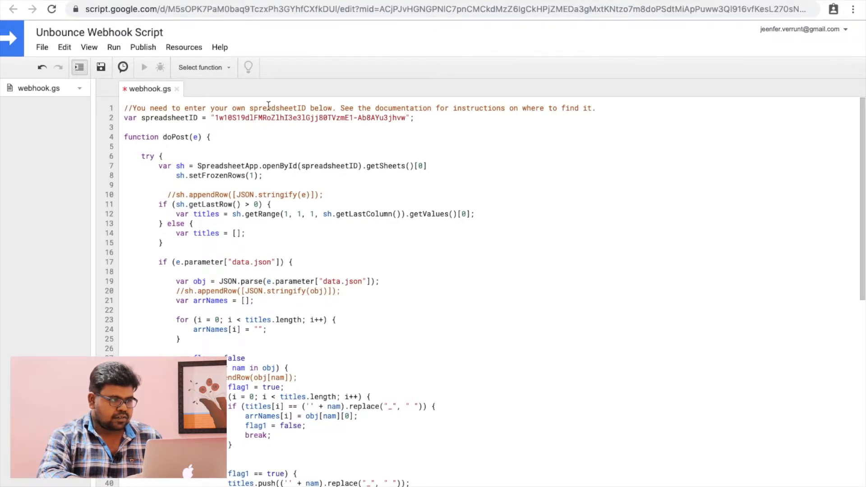
pyautogui.click(224, 72)
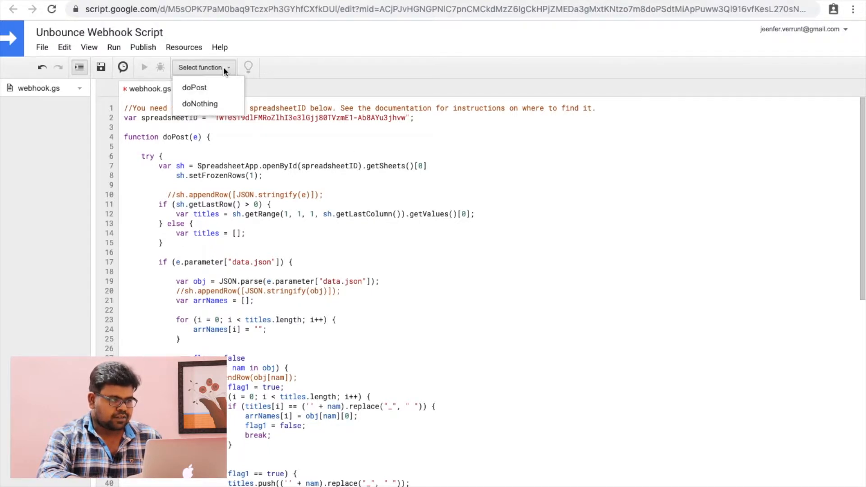
pyautogui.click(215, 107)
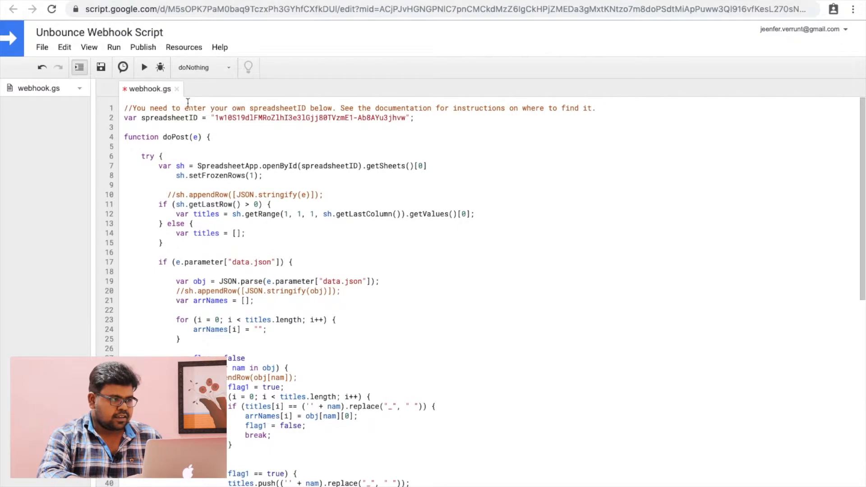
pyautogui.click(144, 69)
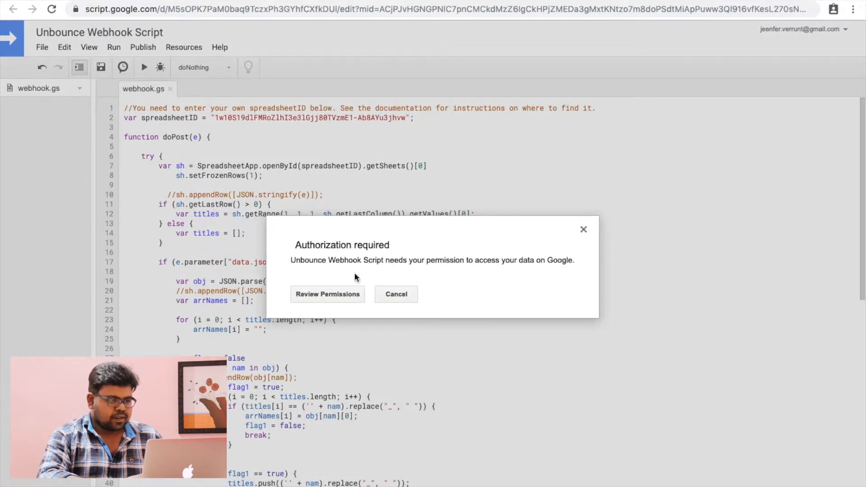
# Step: Authorize the unverified Unbounce Webhook Script with your Google account and allow spreadsheet access
pyautogui.click(325, 296)
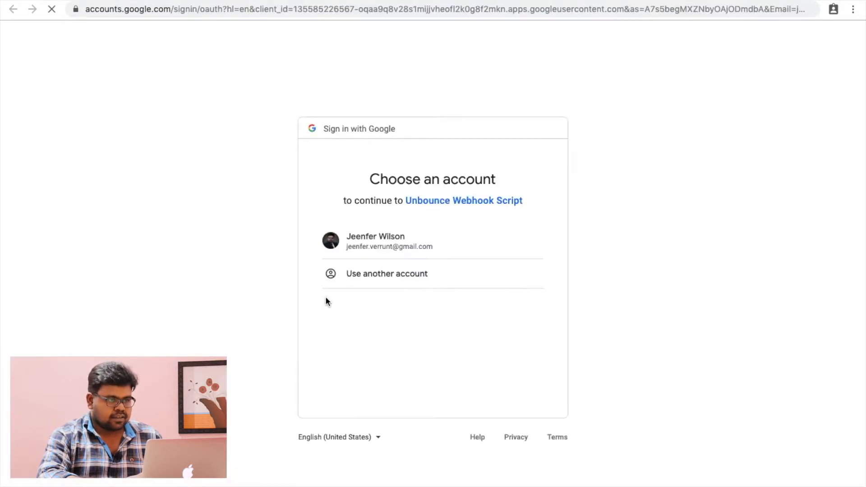
pyautogui.click(449, 250)
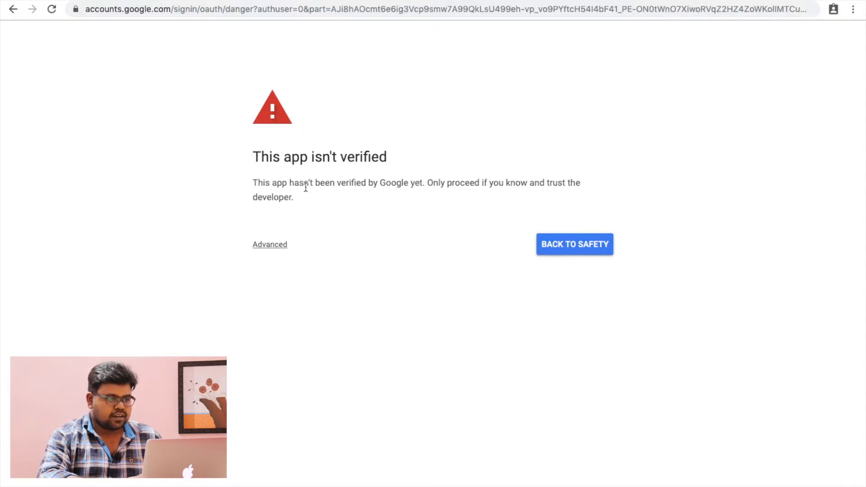
pyautogui.click(277, 249)
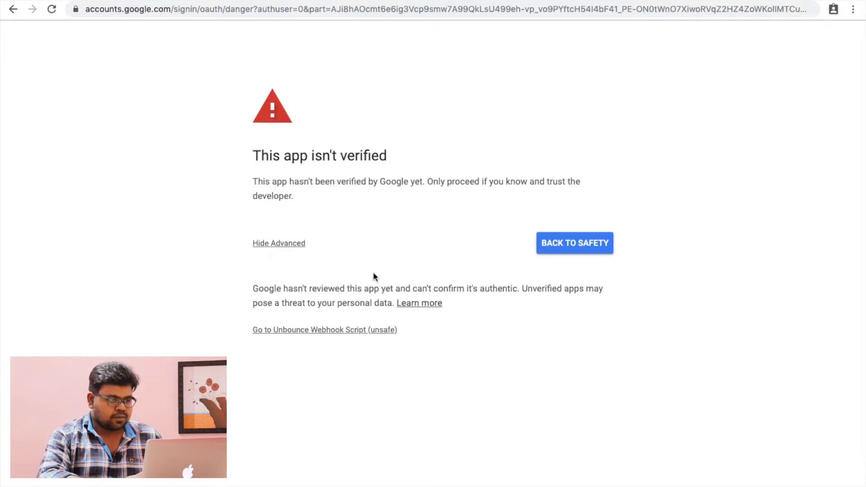
pyautogui.click(358, 334)
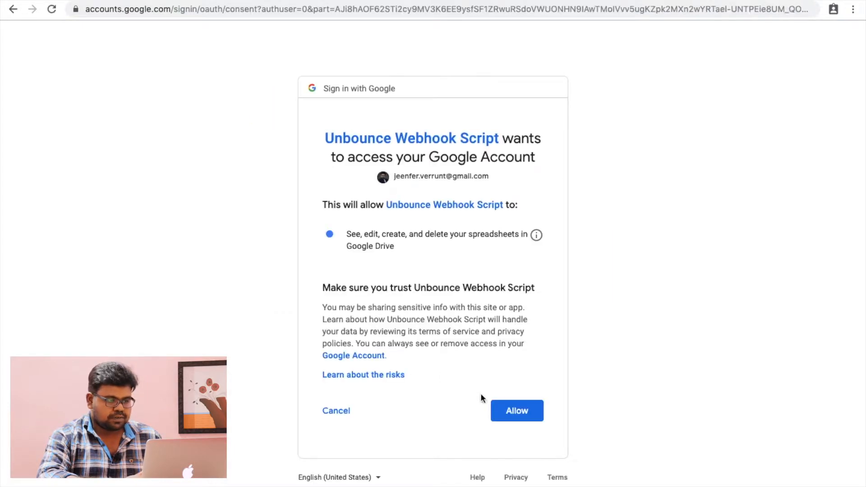
pyautogui.click(532, 419)
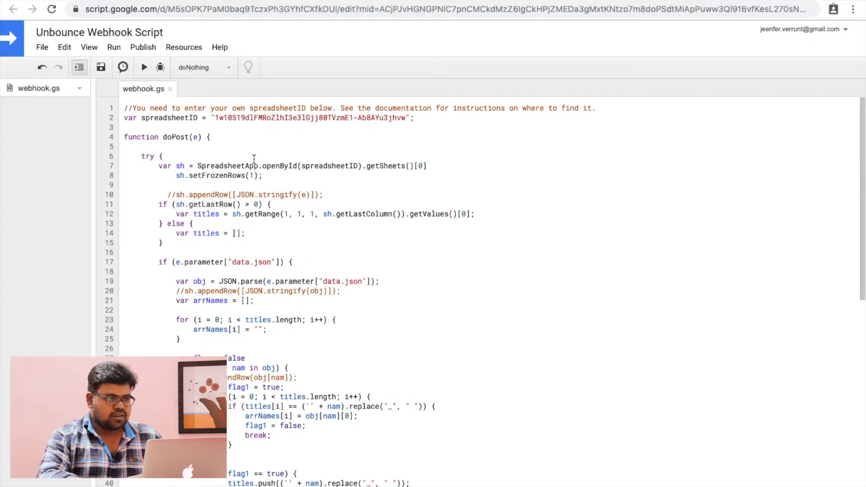
# Step: Set up Deploy as web app with access for 'Anyone, even anonymous'
pyautogui.scroll(-3, 391, 217)
pyautogui.scroll(3, 391, 217)
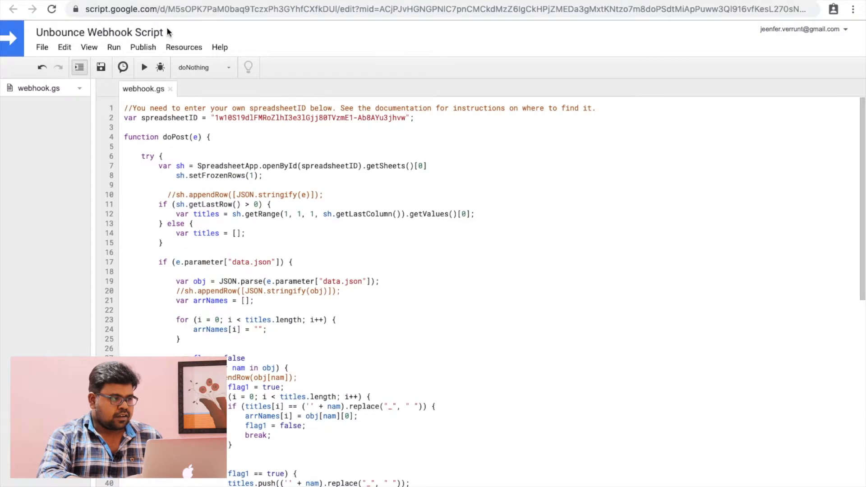
pyautogui.click(146, 48)
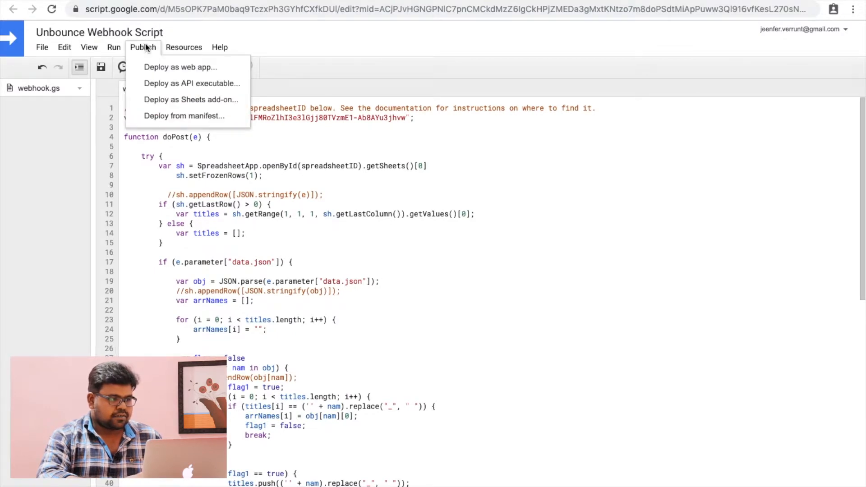
pyautogui.click(168, 71)
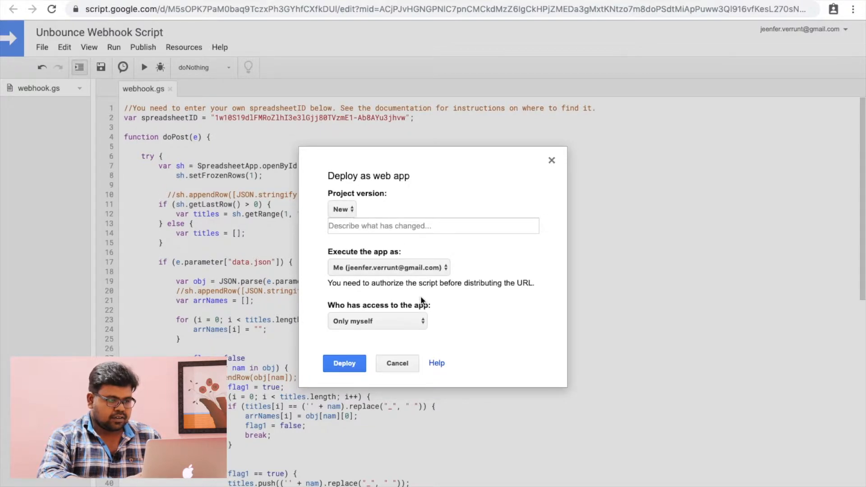
pyautogui.click(403, 322)
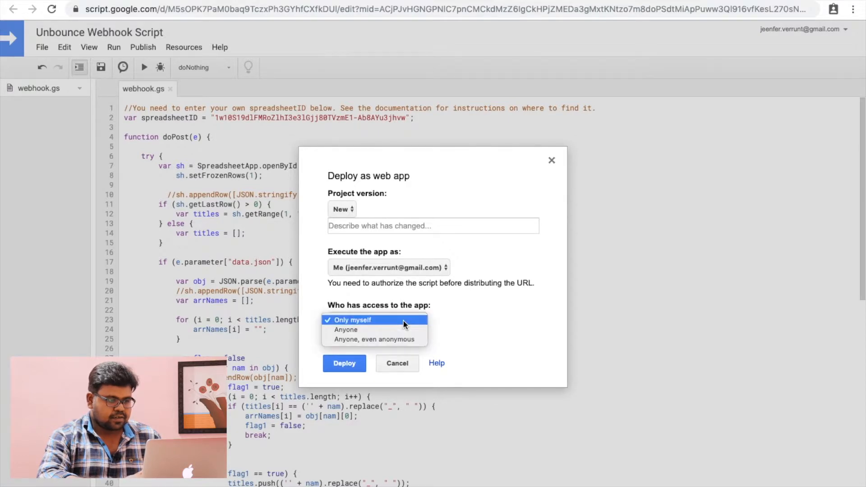
pyautogui.click(393, 340)
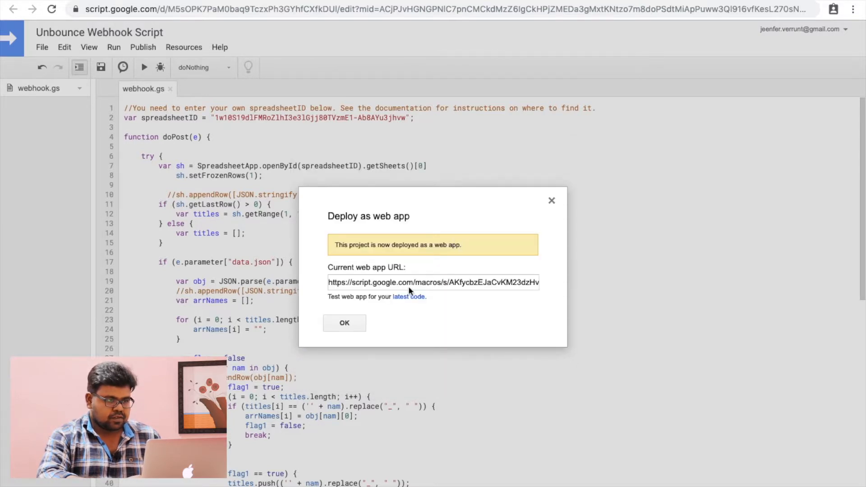
# Step: Copy the deployed web app URL and dismiss the confirmation
pyautogui.doubleClick(422, 282)
pyautogui.click(421, 282)
pyautogui.tripleClick(422, 282)
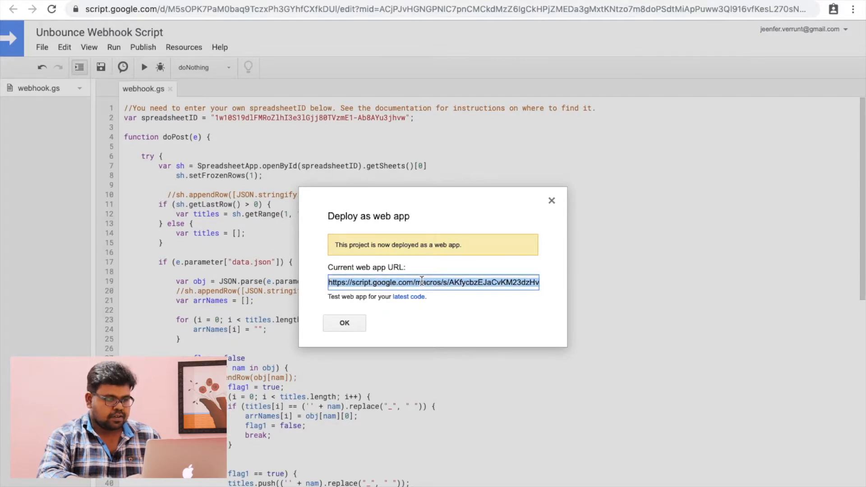
pyautogui.click(346, 322)
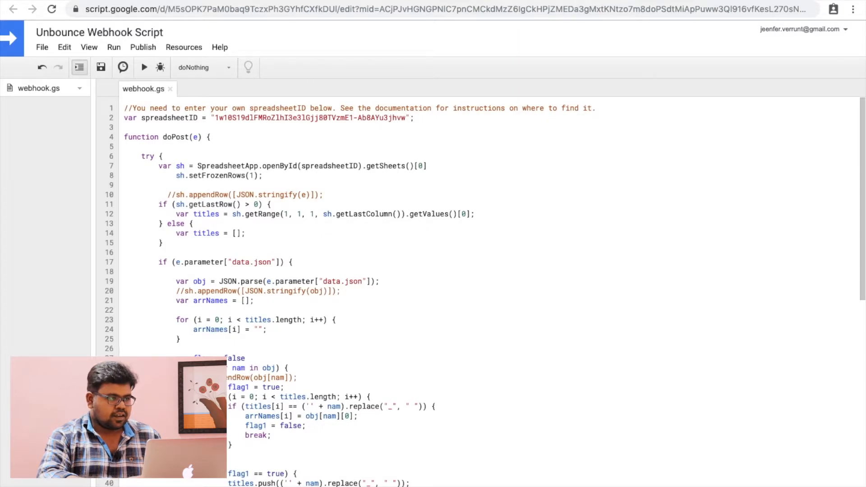
pyautogui.hotkey('ctrl', 'Tab')
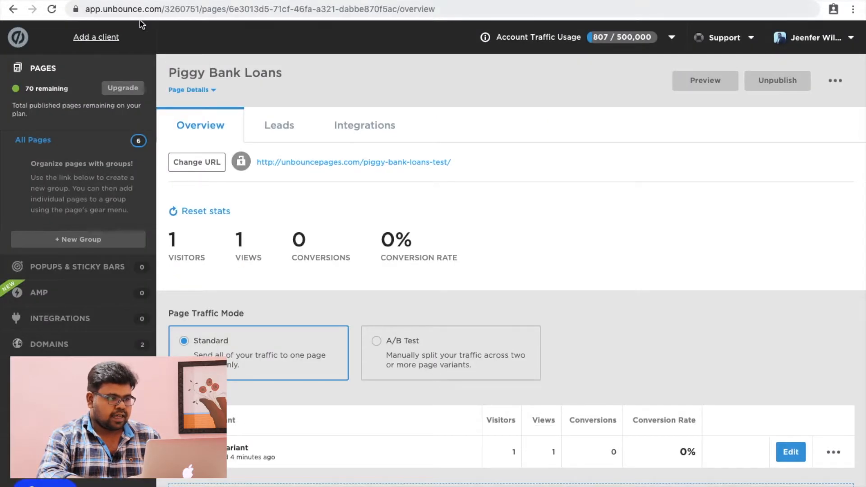
# Step: Add a new webhook under Integrations > Webhooks pointing to the Apps Script web app URL
pyautogui.scroll(-3, 612, 280)
pyautogui.scroll(3, 612, 280)
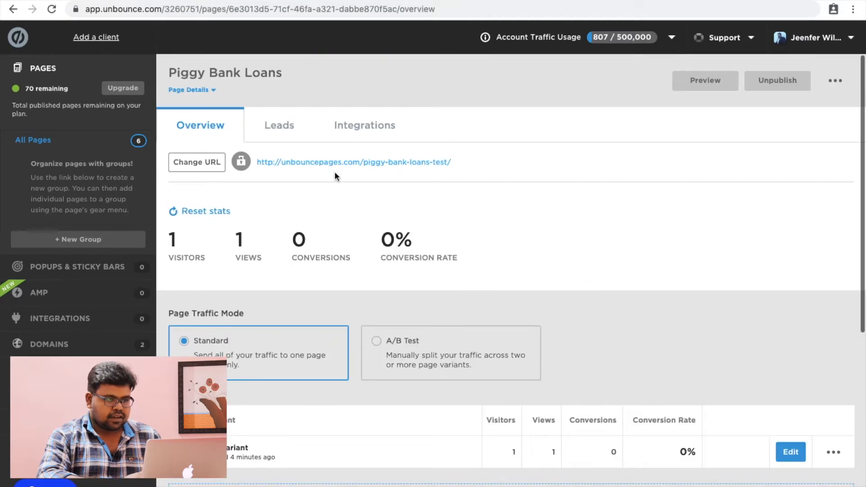
pyautogui.click(382, 127)
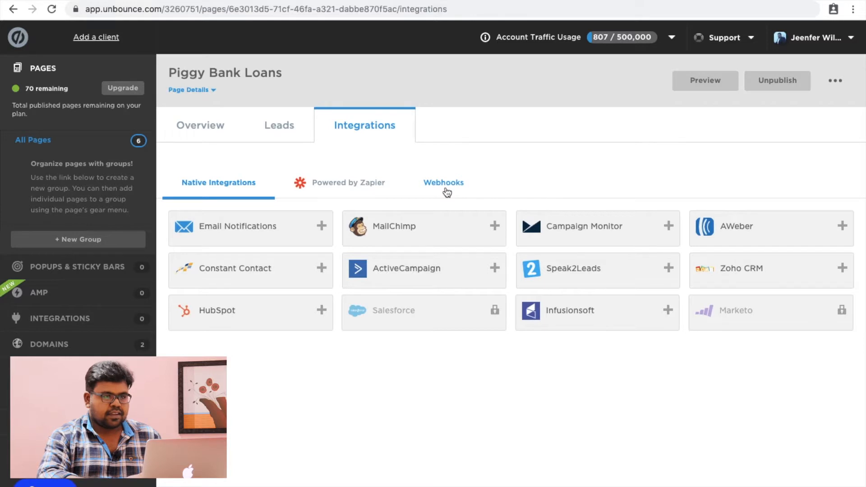
pyautogui.click(444, 186)
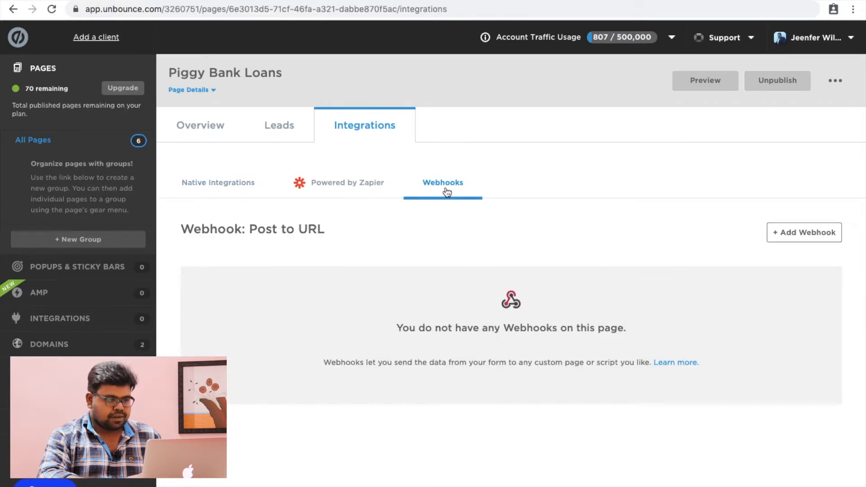
pyautogui.click(824, 239)
pyautogui.click(366, 223)
# Step: Review the Form Data mappings for first_name, last_name and email
pyautogui.scroll(-1, 506, 299)
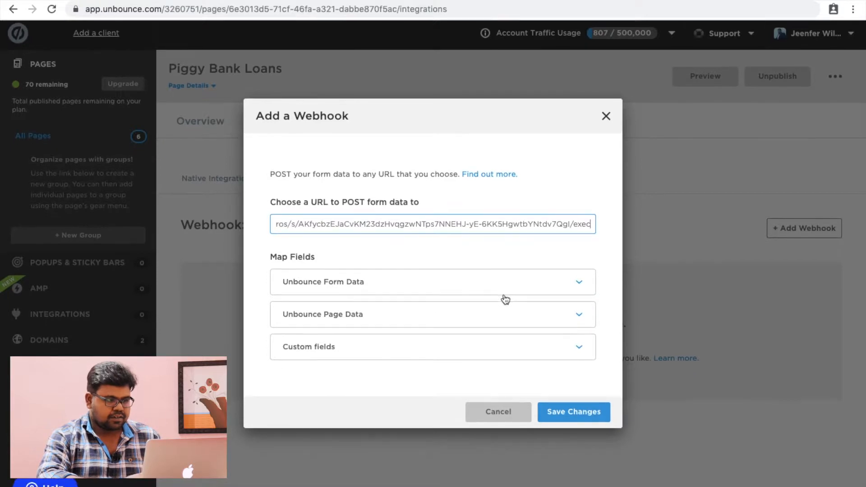
pyautogui.click(409, 291)
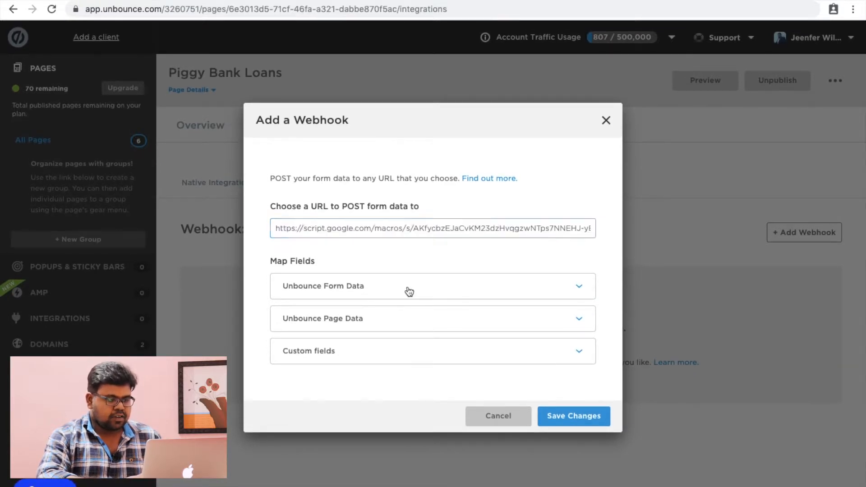
pyautogui.scroll(-2, 486, 293)
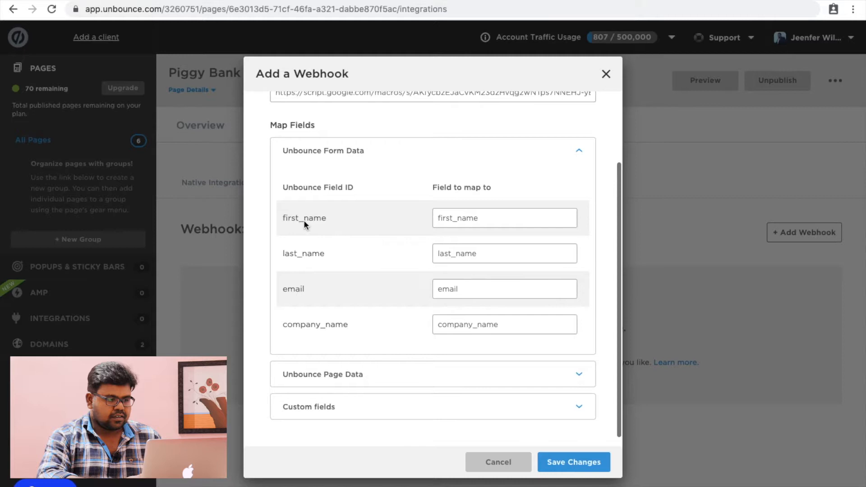
pyautogui.doubleClick(480, 220)
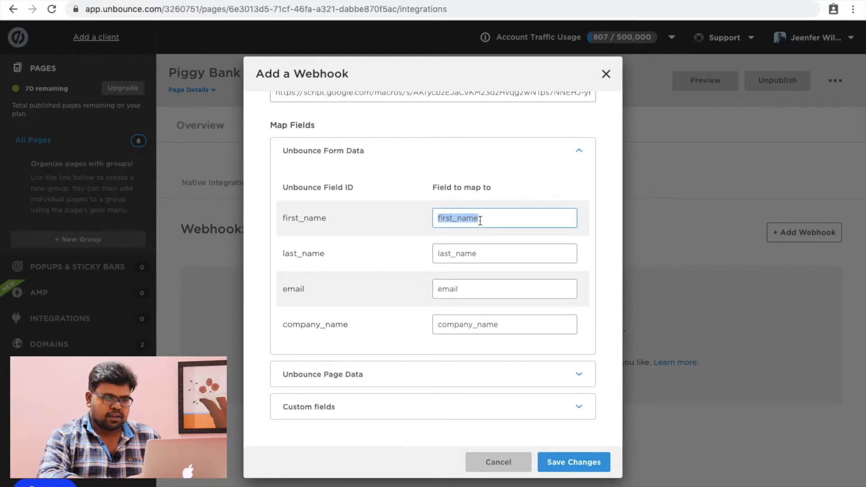
pyautogui.doubleClick(480, 260)
pyautogui.doubleClick(467, 288)
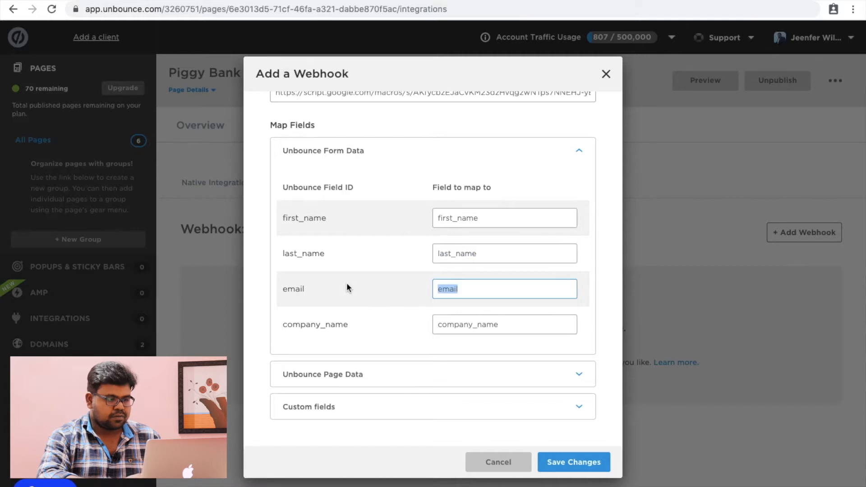
pyautogui.click(487, 290)
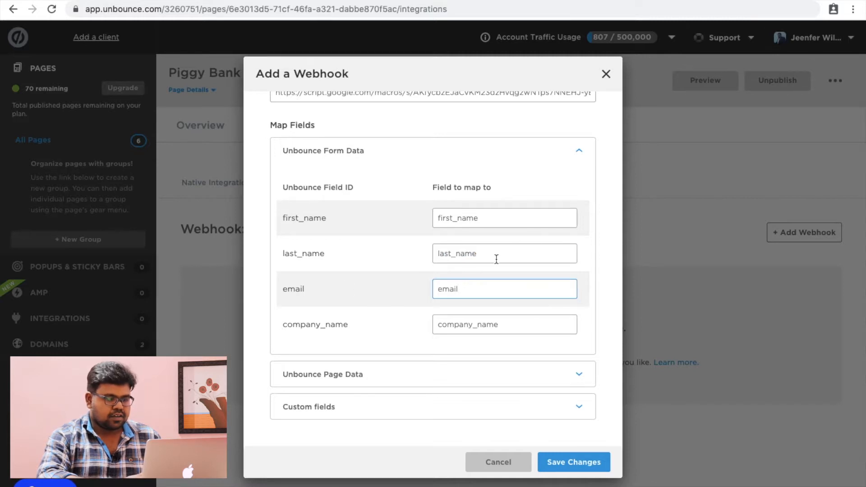
pyautogui.scroll(-1, 496, 260)
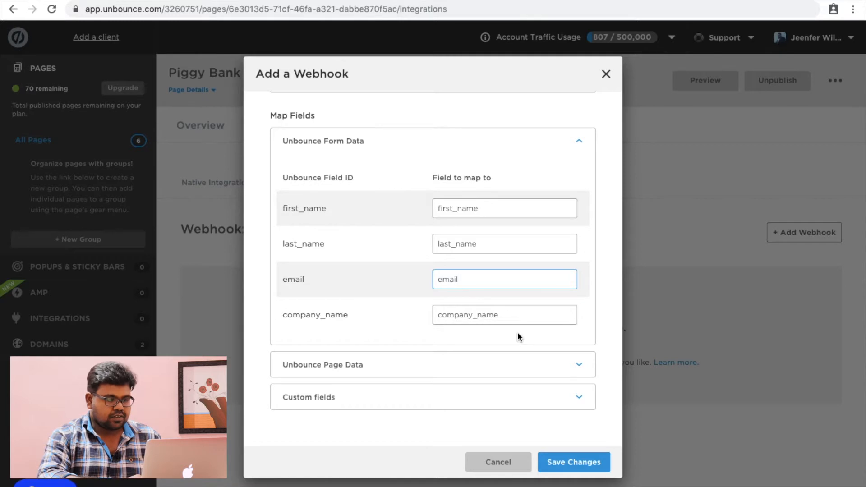
# Step: Review the Page Data mappings, collapse both sections and save the webhook
pyautogui.click(476, 366)
pyautogui.scroll(-4, 404, 378)
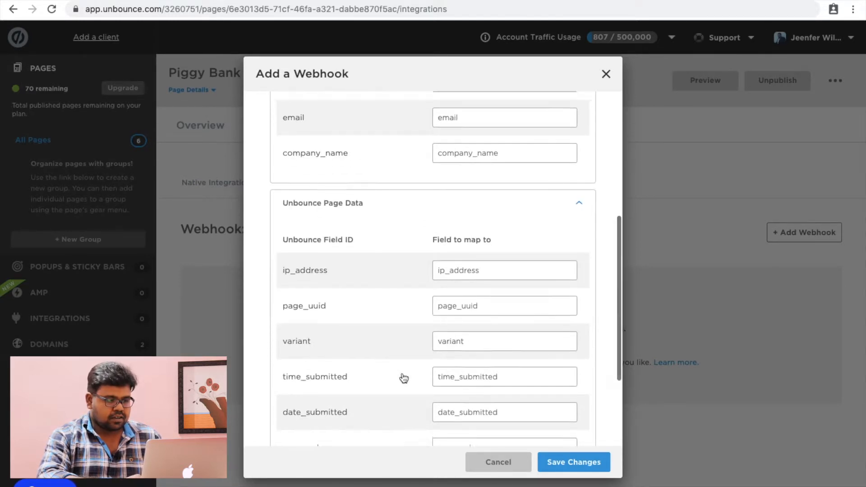
pyautogui.scroll(-3, 403, 378)
pyautogui.scroll(2, 402, 377)
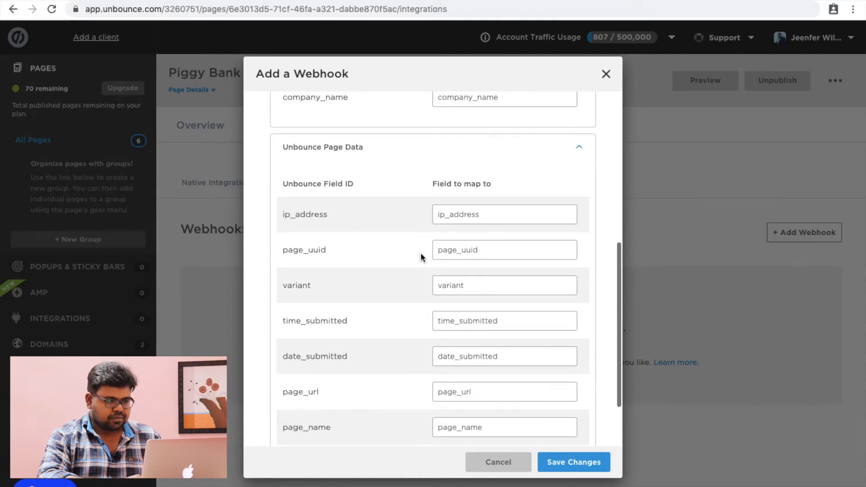
pyautogui.scroll(-1, 427, 205)
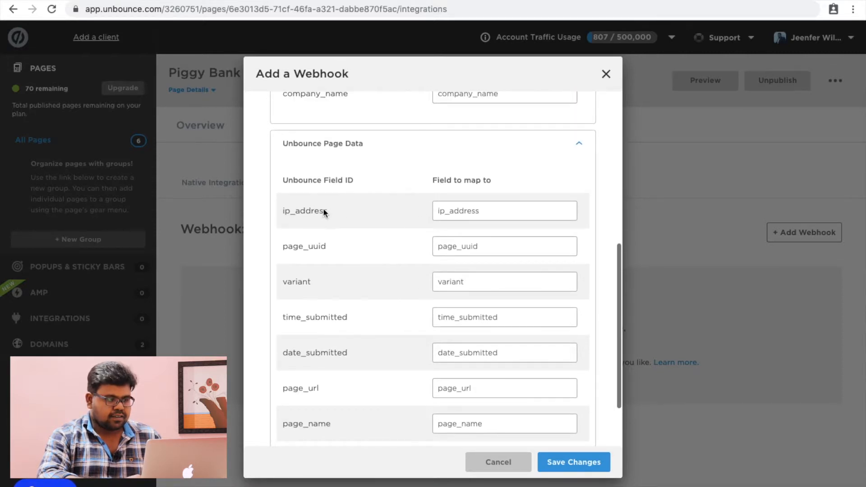
pyautogui.scroll(-2, 319, 255)
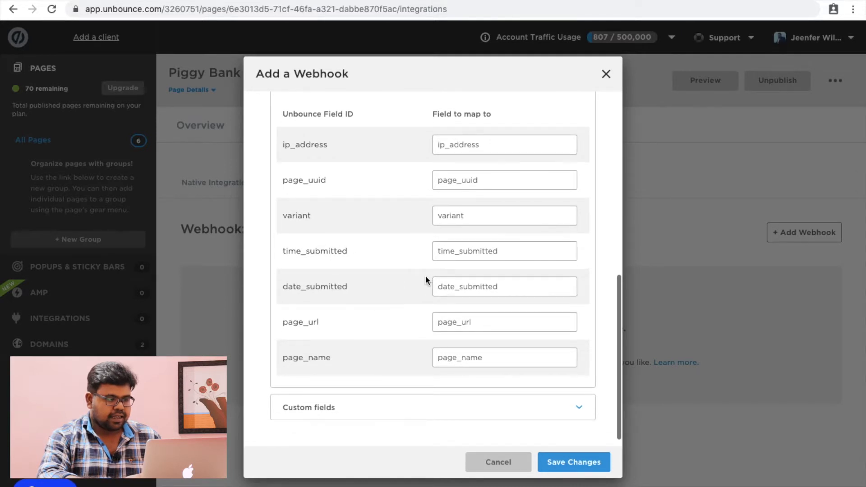
pyautogui.scroll(7, 427, 277)
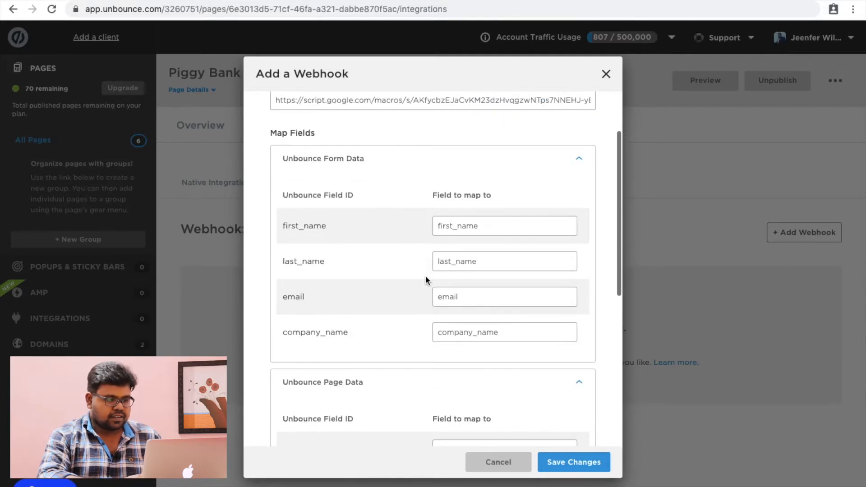
pyautogui.scroll(-3, 426, 279)
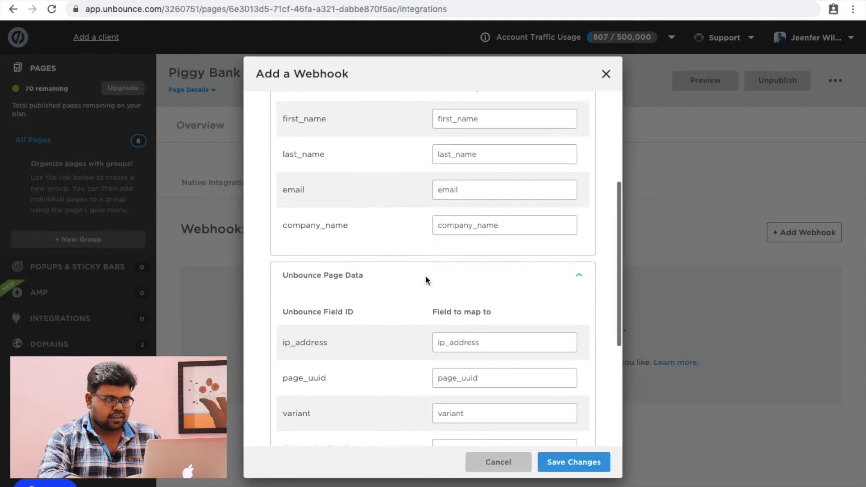
pyautogui.click(579, 276)
pyautogui.scroll(2, 567, 185)
pyautogui.click(578, 225)
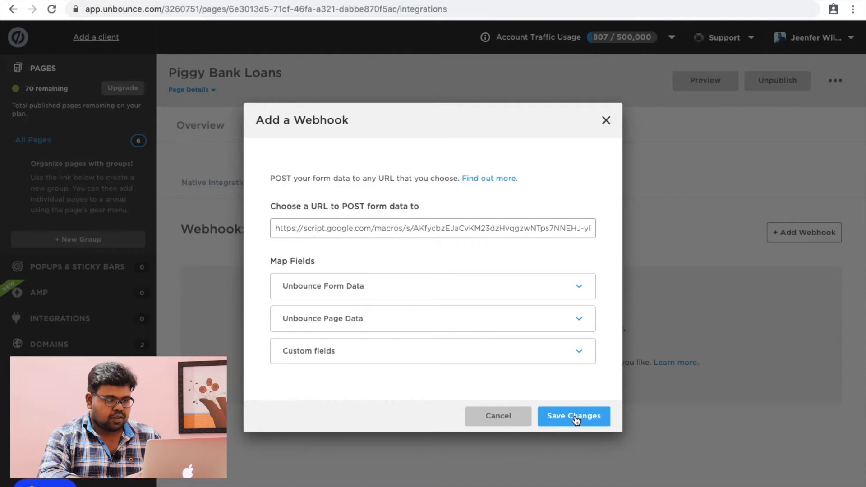
pyautogui.click(575, 419)
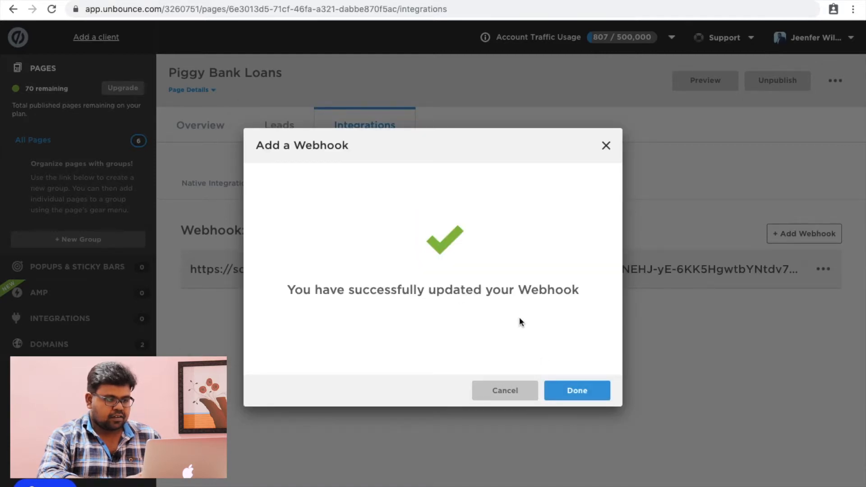
# Step: Close the webhook success dialog with Done and go to the live landing page
pyautogui.click(585, 391)
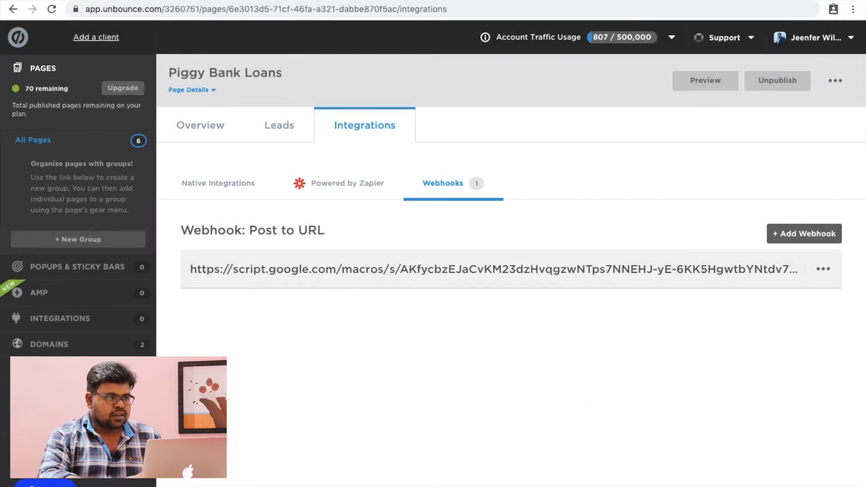
pyautogui.hotkey('ctrl', 'Tab')
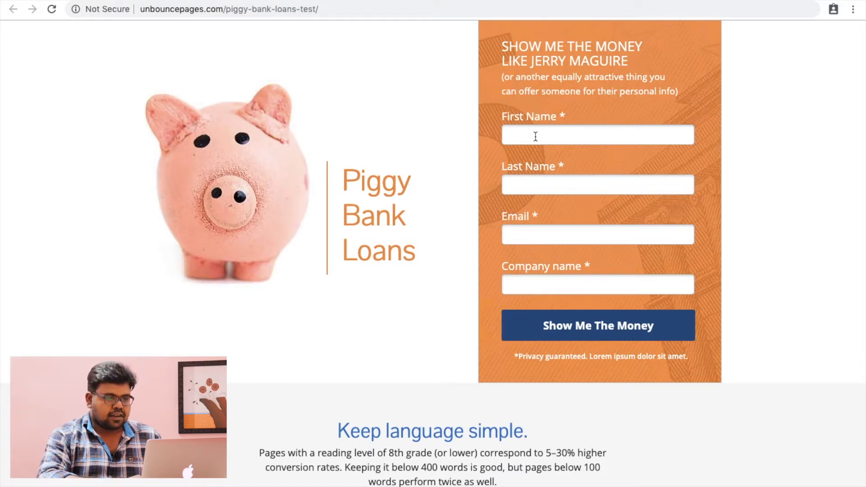
# Step: Submit a test lead's first name, last name, email and company Verrunt, then view the sheet
pyautogui.press('Tab')
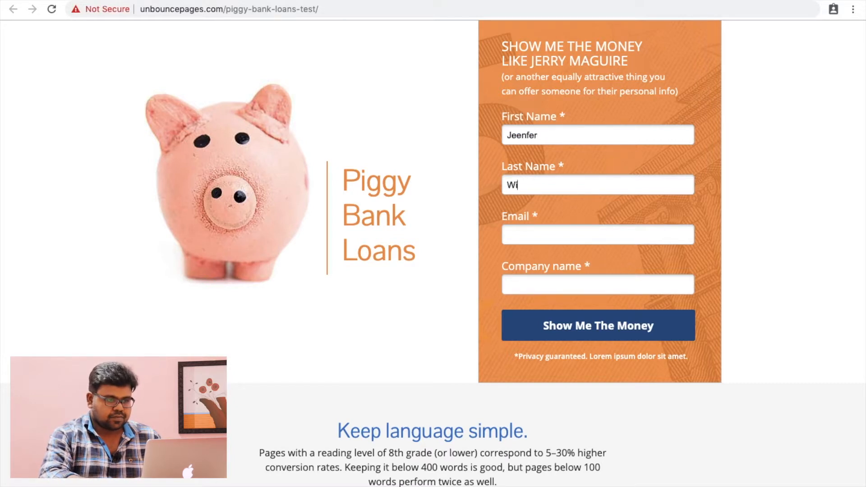
pyautogui.press('Tab')
pyautogui.write('jeenfer@test')
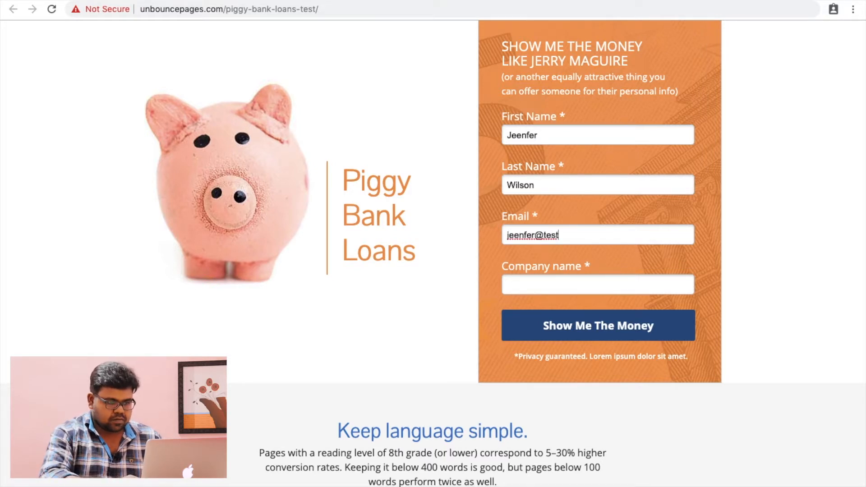
pyautogui.press('BackSpace')
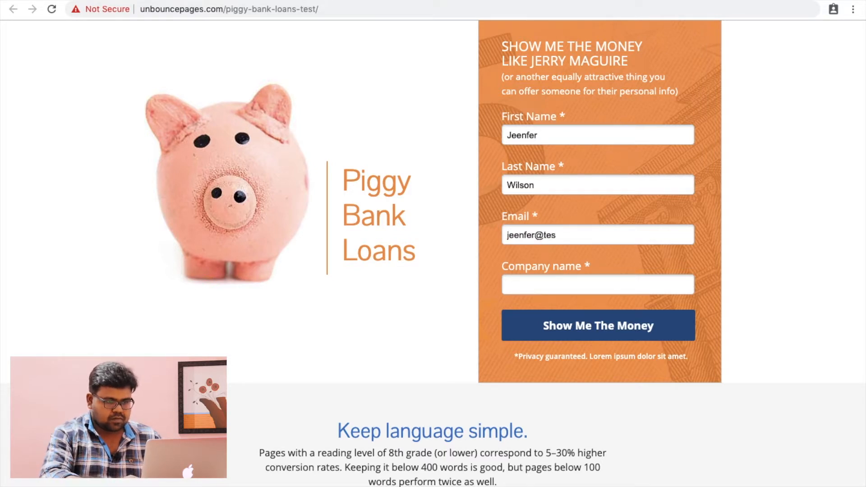
pyautogui.write('t.com')
pyautogui.press('Tab')
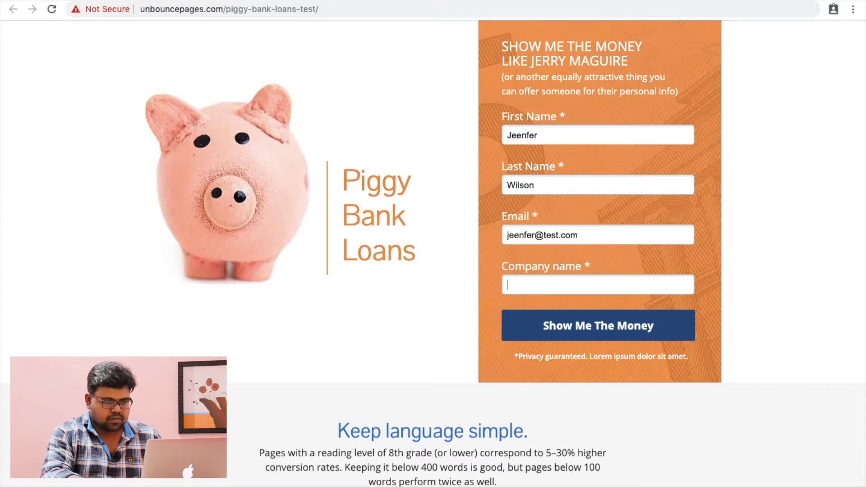
pyautogui.write('Verrunt')
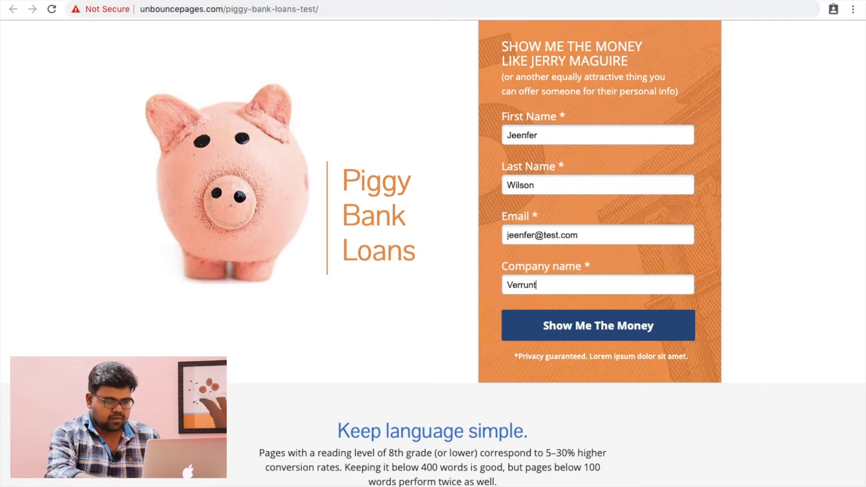
pyautogui.click(587, 337)
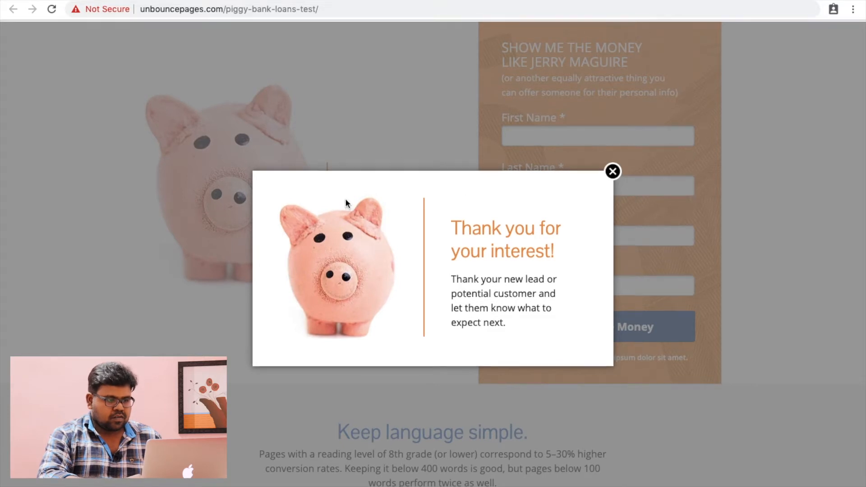
pyautogui.hotkey('ctrl', 'Tab')
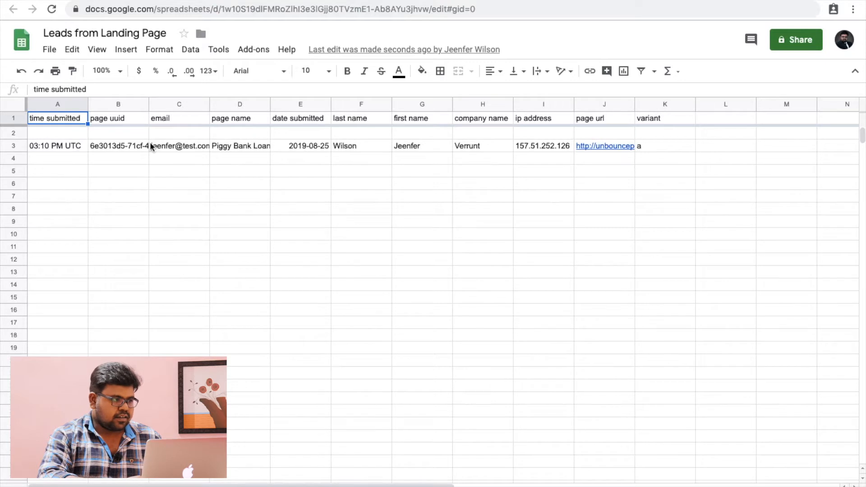
# Step: Check row 3's values from submission time and date through names, Verrunt, IP, page URL and variant
pyautogui.click(171, 150)
pyautogui.click(65, 149)
pyautogui.click(134, 158)
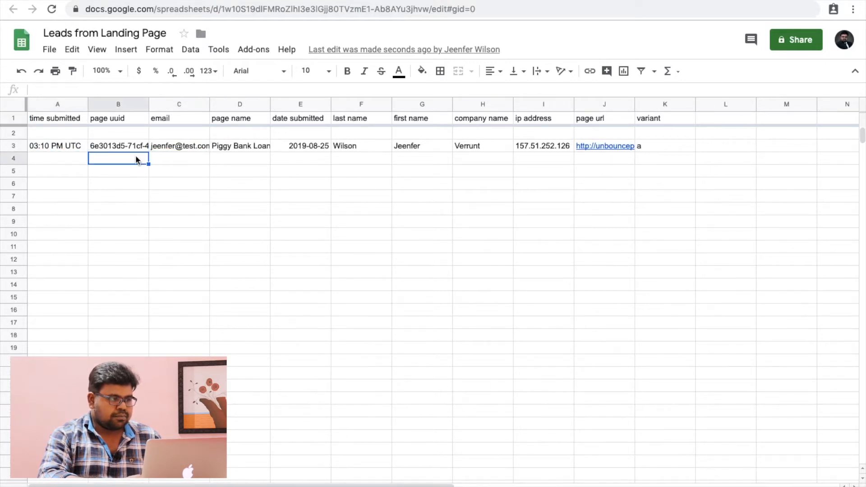
pyautogui.click(324, 147)
pyautogui.click(365, 148)
pyautogui.click(421, 147)
pyautogui.click(470, 149)
pyautogui.click(544, 147)
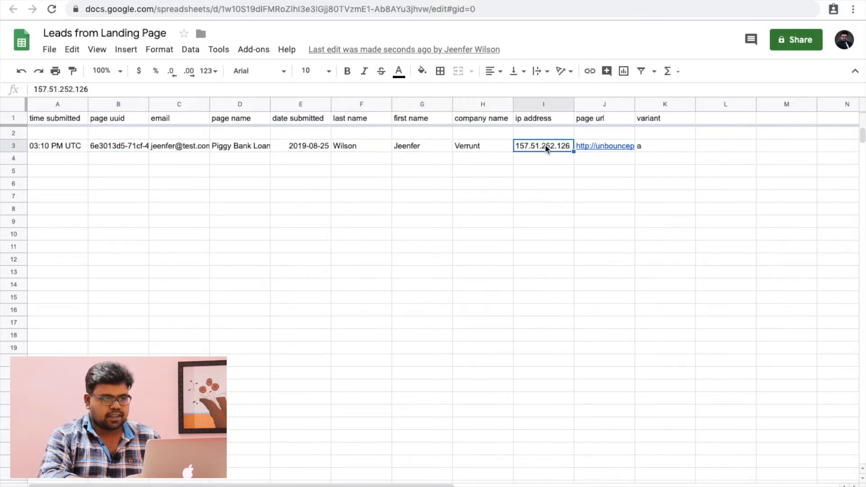
pyautogui.click(623, 147)
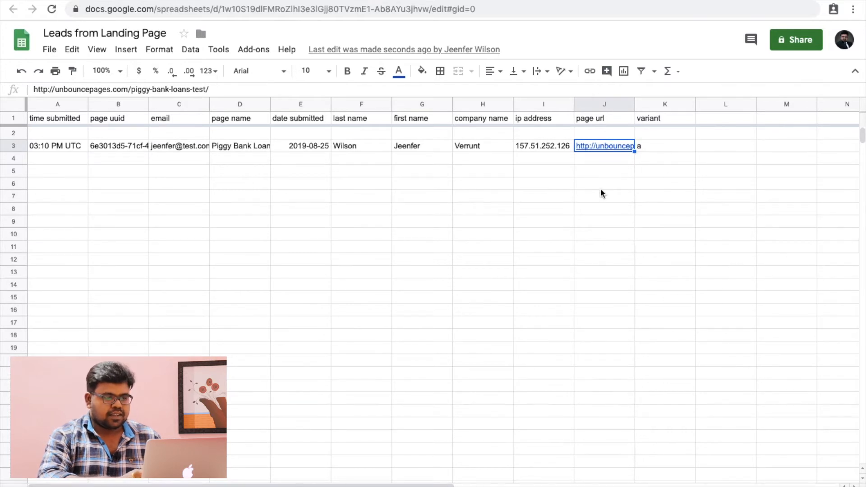
pyautogui.click(654, 144)
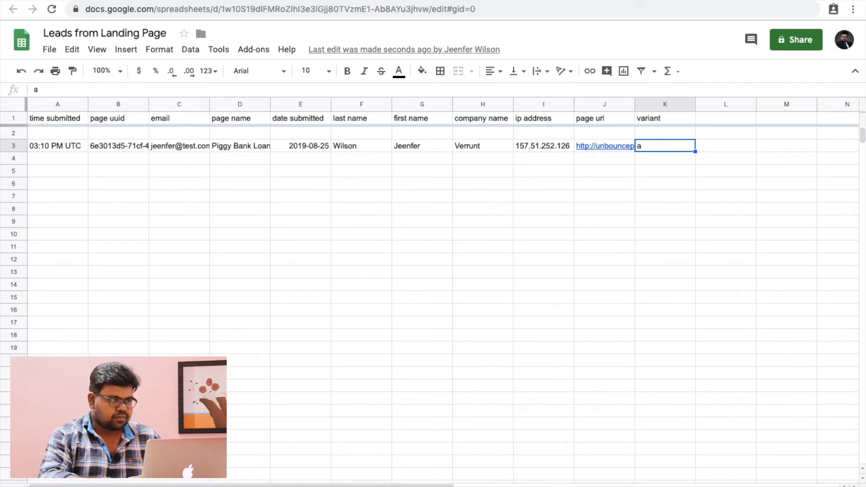
pyautogui.click(227, 1)
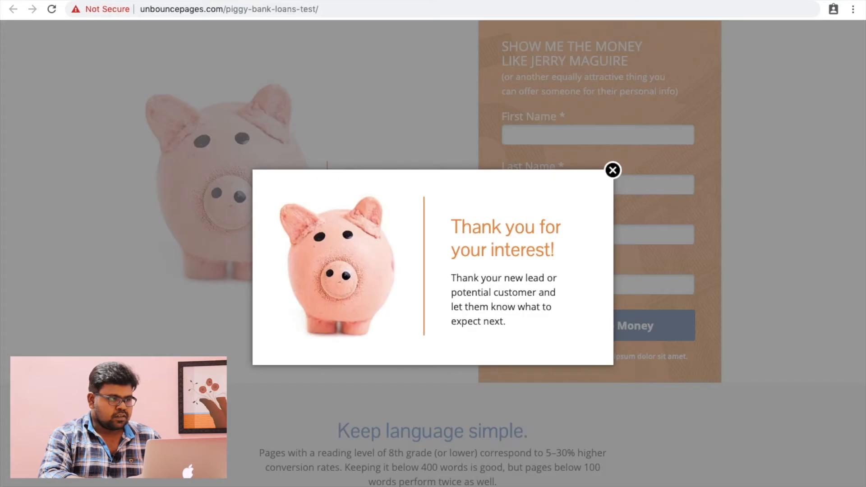
# Step: Close the thank-you popup and submit a lead with last name 'test', a test email and company Verrunt
pyautogui.click(613, 170)
pyautogui.click(552, 141)
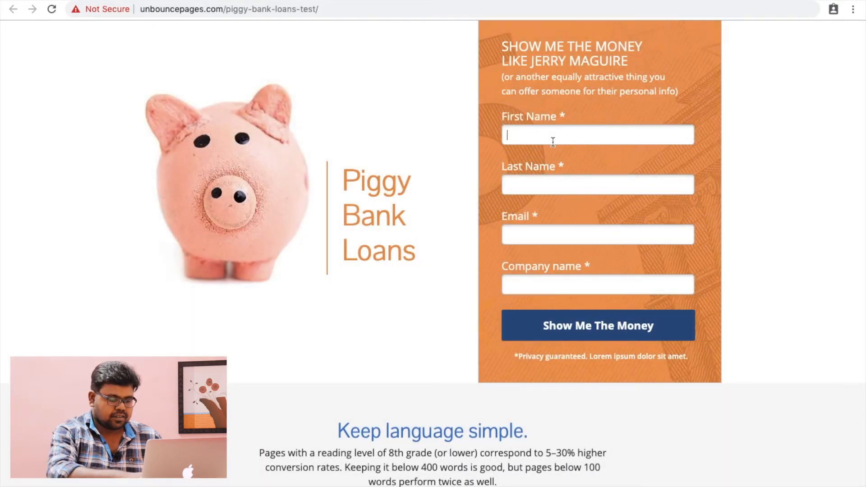
pyautogui.write('Jeenfer')
pyautogui.press('Tab')
pyautogui.write('test')
pyautogui.press('Tab')
pyautogui.write('te')
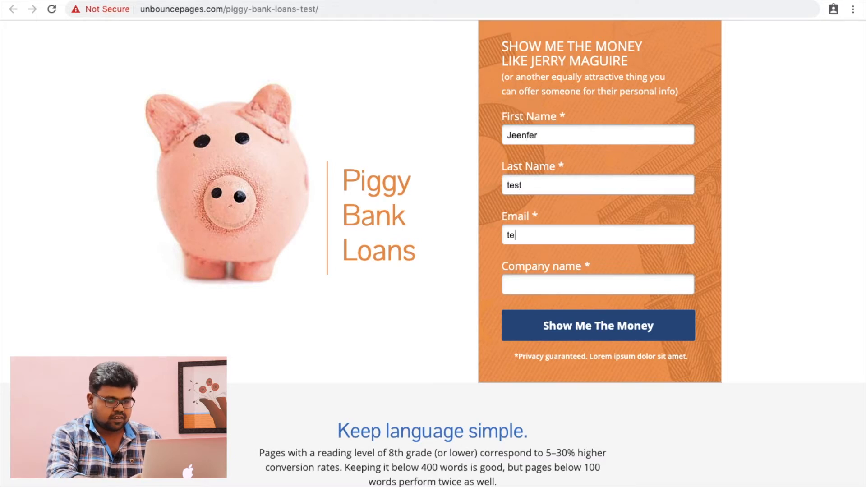
pyautogui.write('st@test,com')
pyautogui.press('BackSpace')
pyautogui.press('BackSpace')
pyautogui.press('BackSpace')
pyautogui.write('.com')
pyautogui.press('Tab')
pyautogui.write('Verrunt')
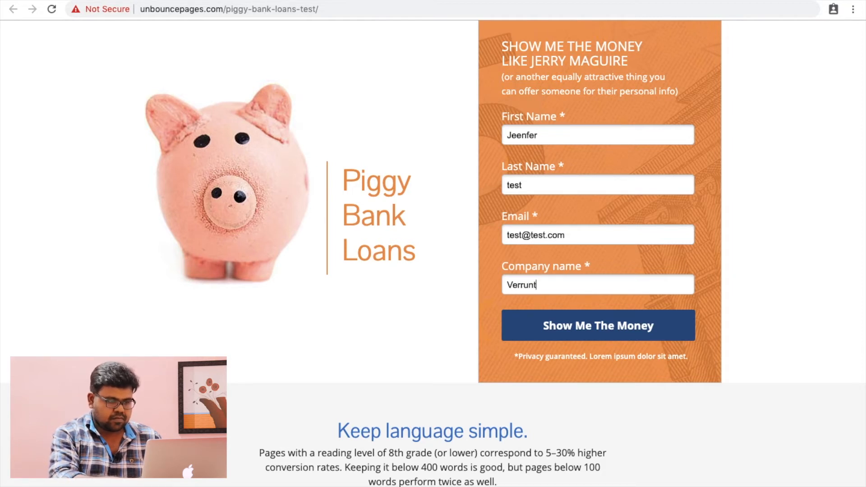
pyautogui.click(584, 324)
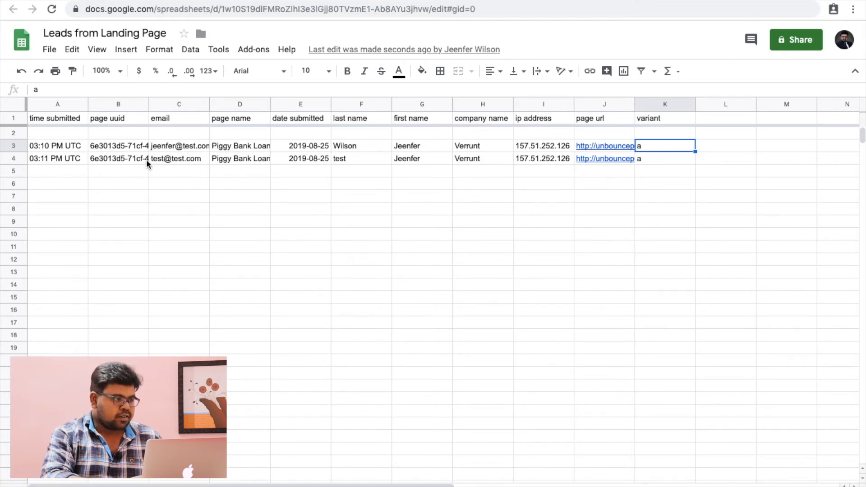
pyautogui.click(177, 158)
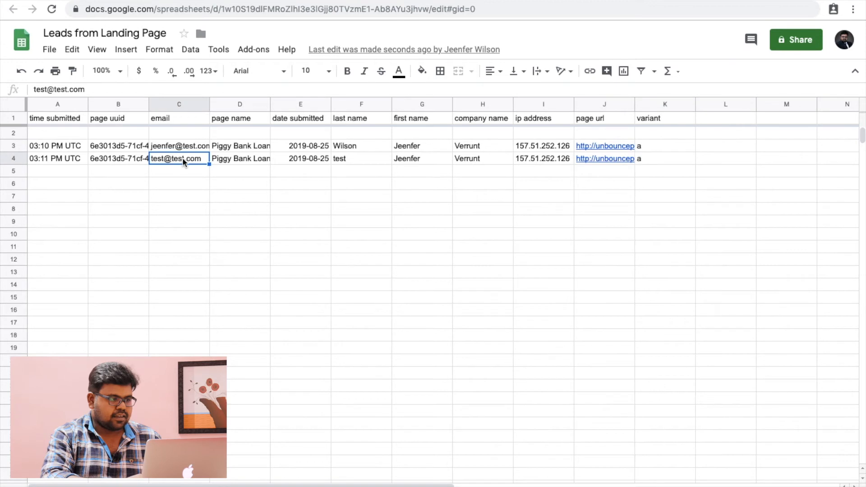
pyautogui.click(432, 157)
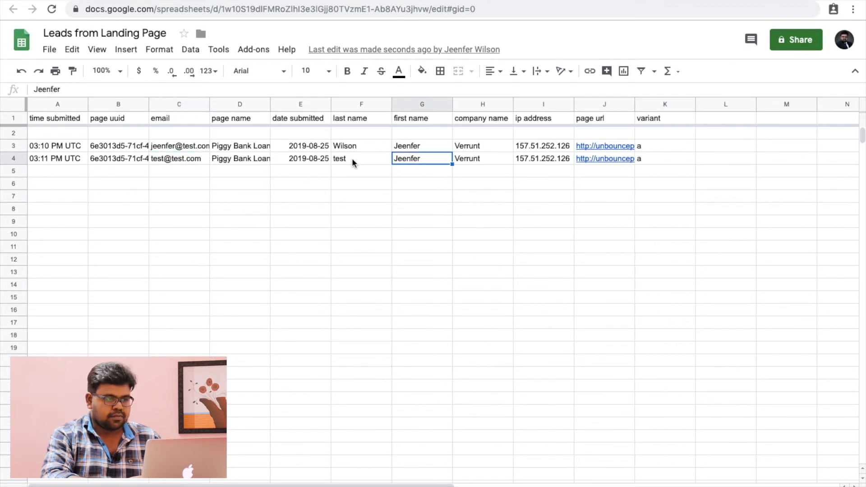
pyautogui.click(351, 161)
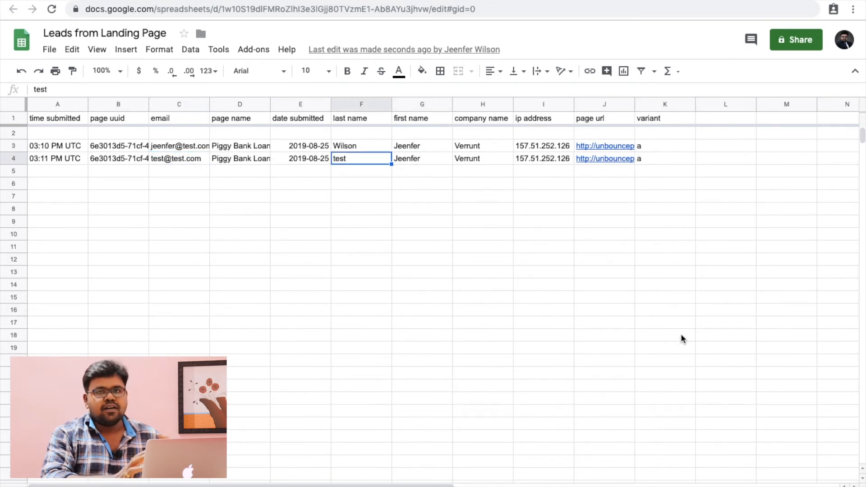